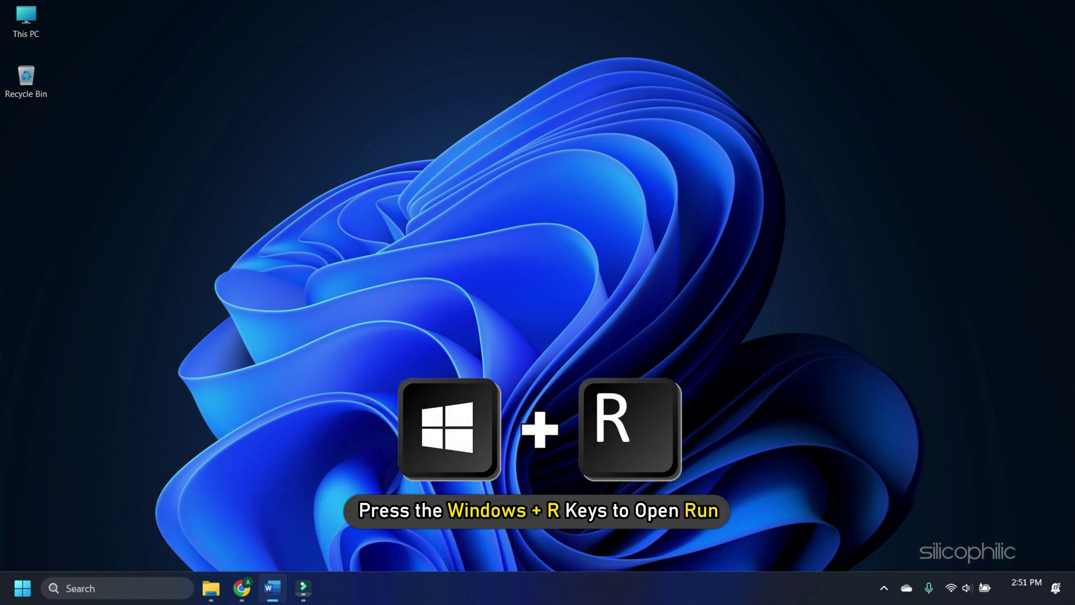
Navigate to the AppData\Local\Roblox folder via the Run prompt
key("super+r")
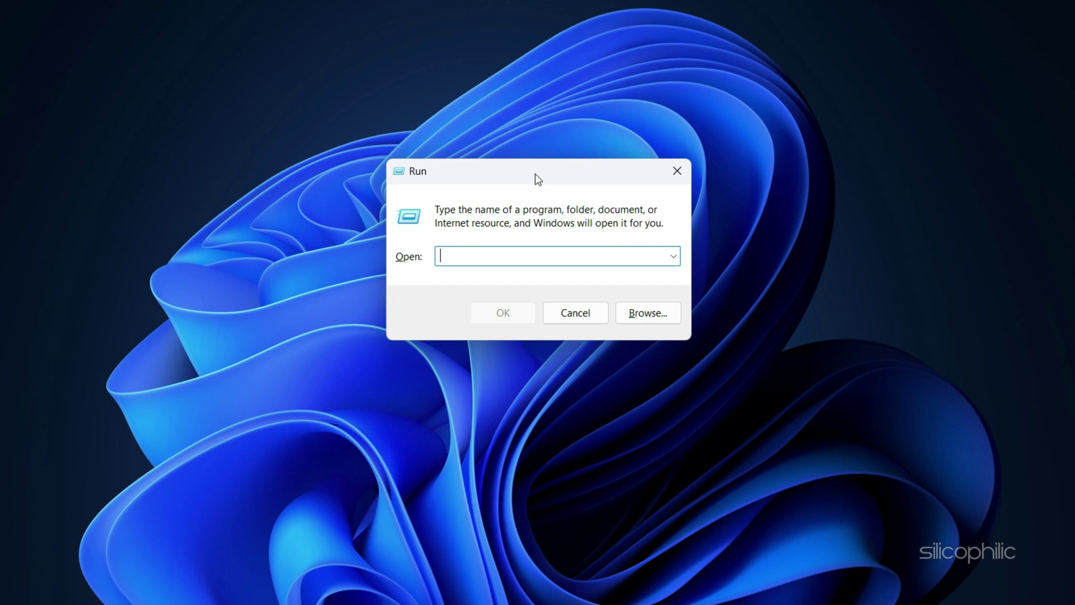
type("appdata")
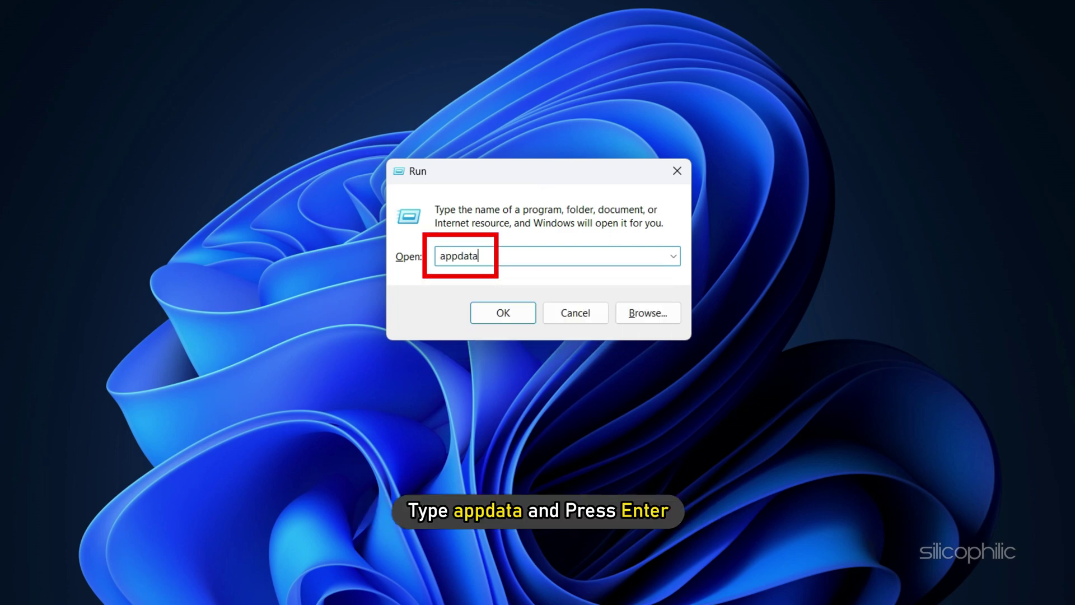
key("Return")
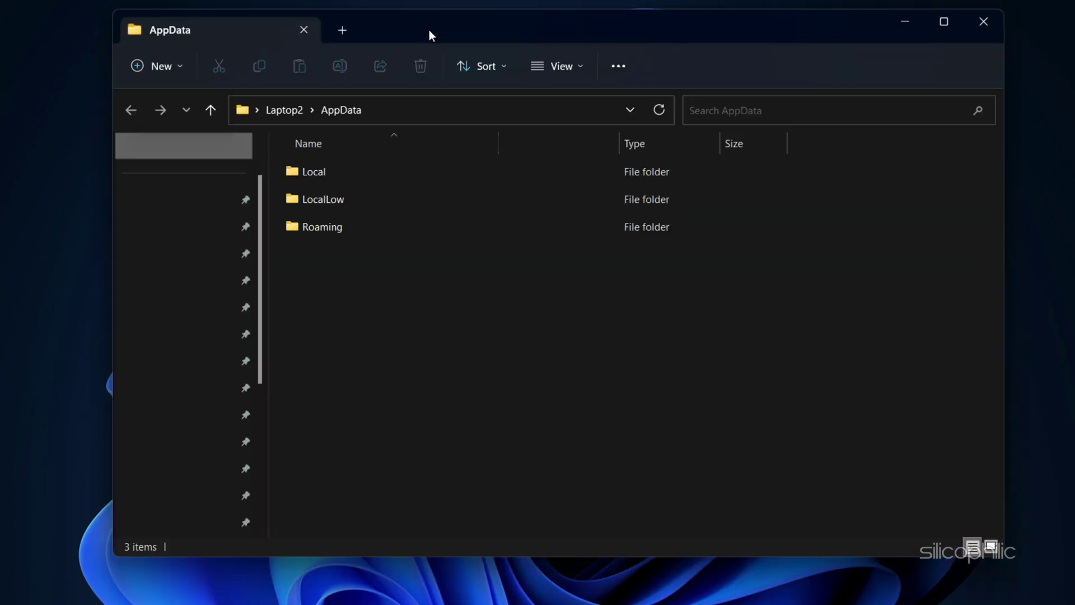
double_click(386, 167)
type("roblox")
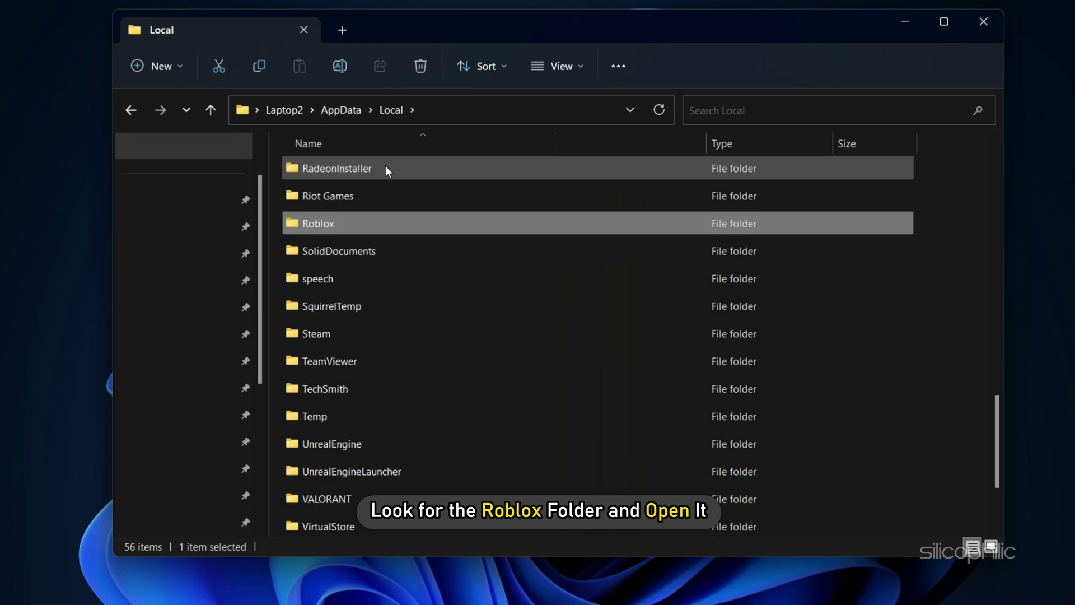
double_click(386, 216)
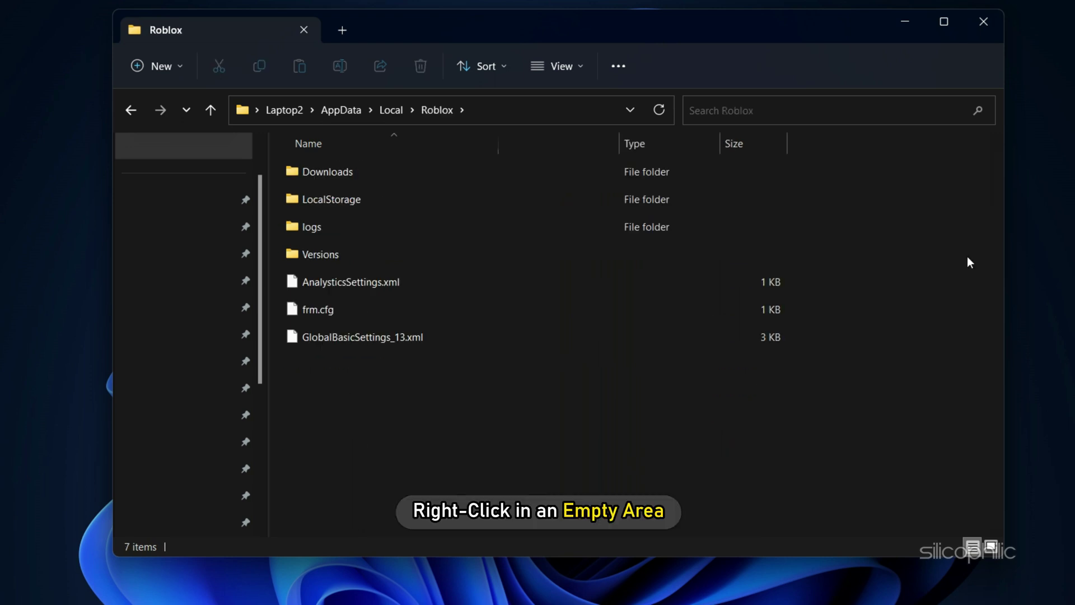
Create a new folder named Downloads in Roblox and merge it with the existing one
right_click(402, 415)
mouse_move(445, 332)
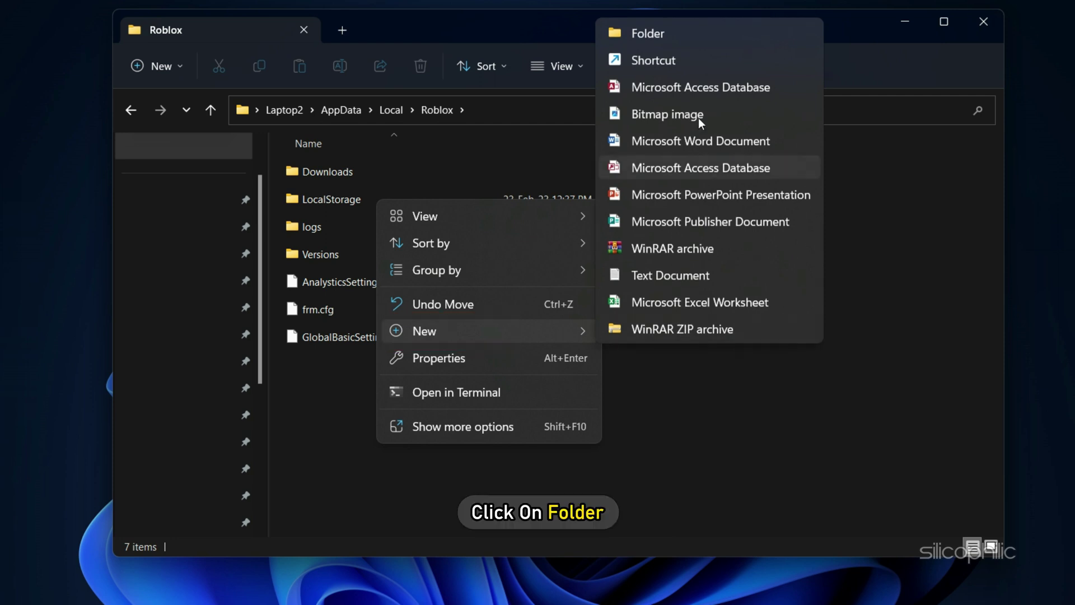
left_click(690, 28)
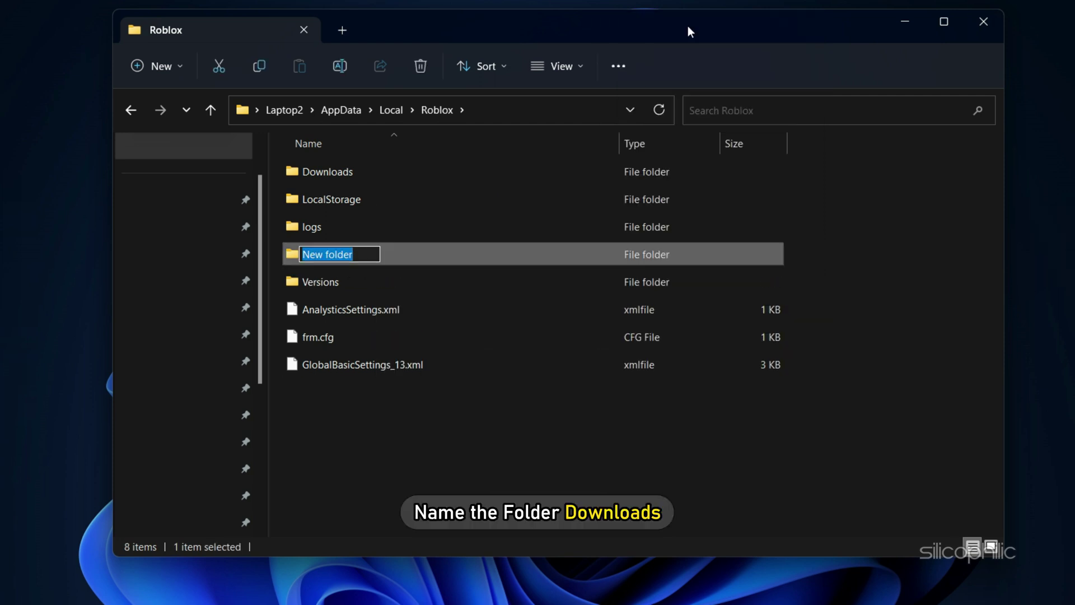
type("Downloads")
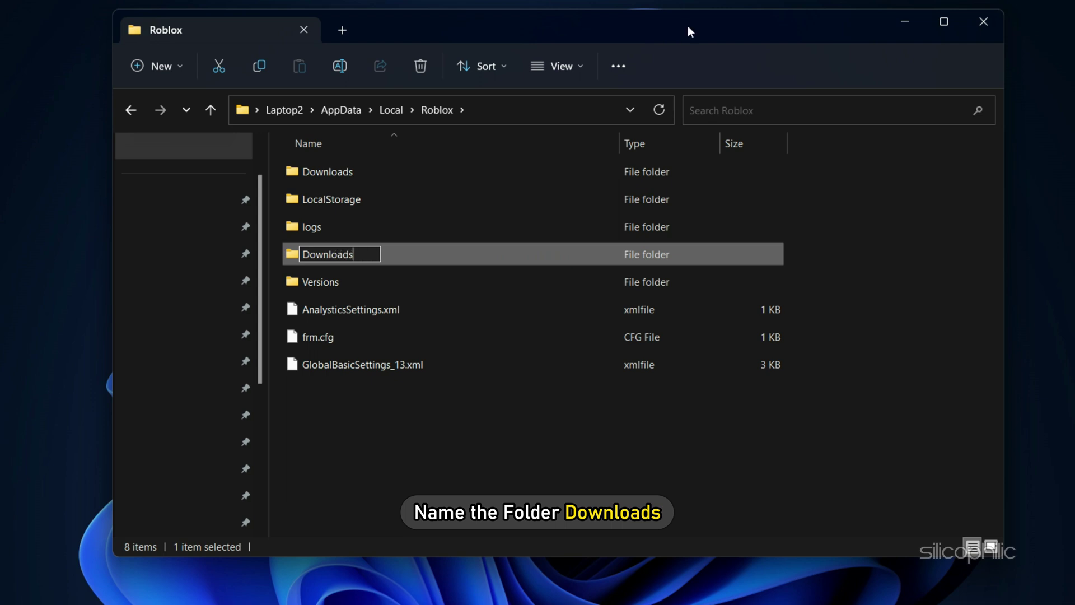
key("Return")
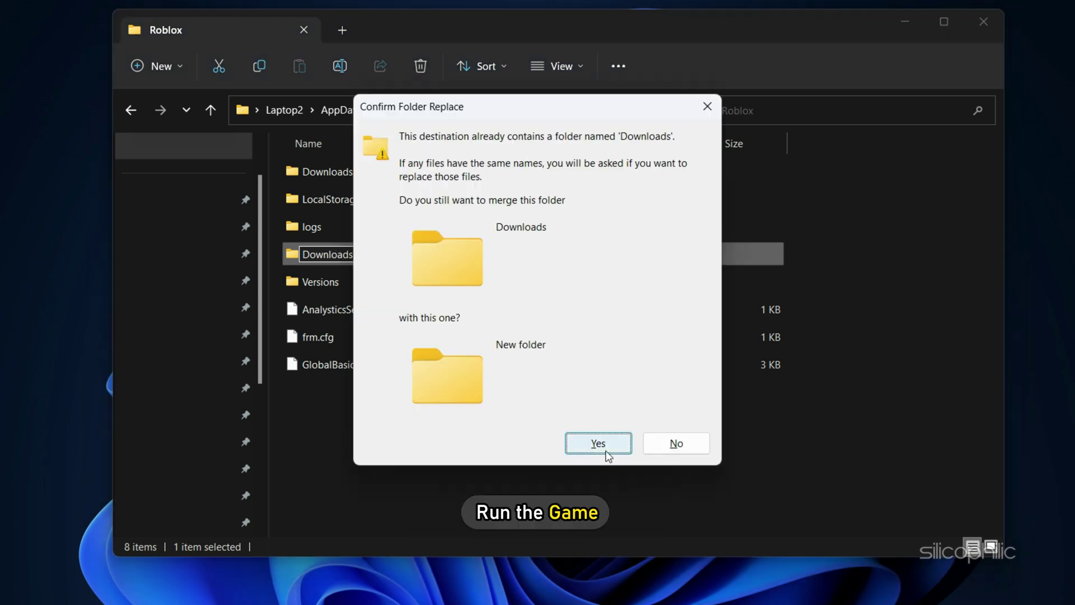
left_click(600, 446)
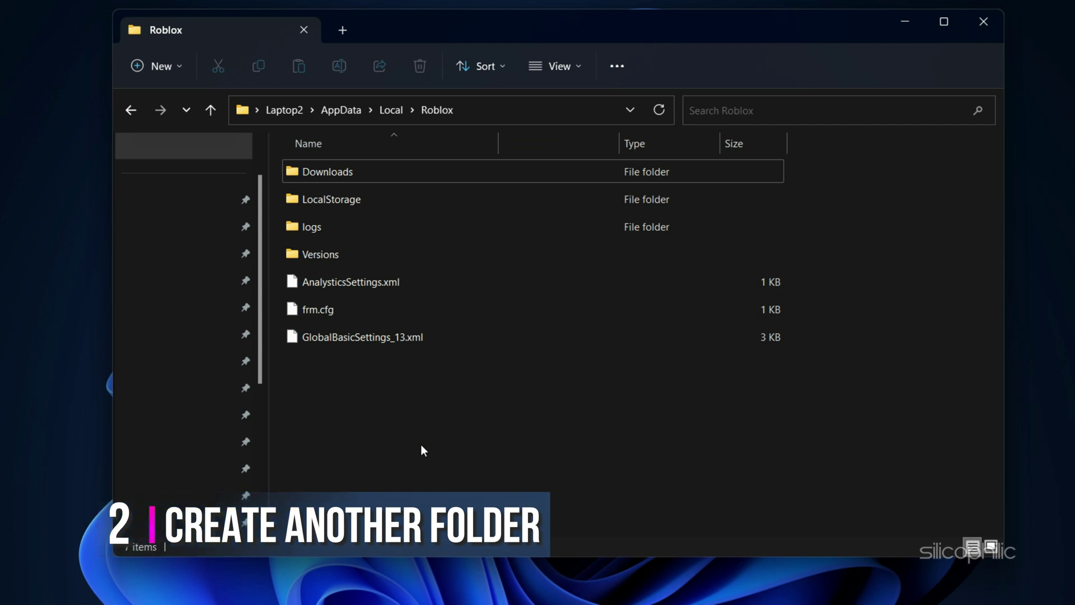
Launch RobloxStudioLauncherBeta from the Downloads\roblox-player folder
double_click(425, 170)
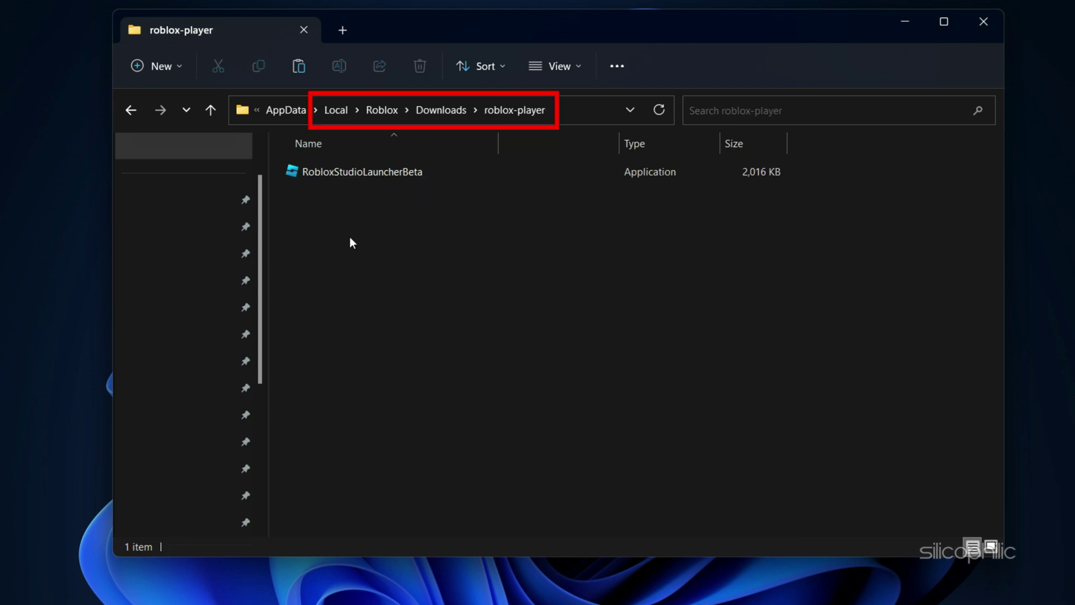
left_click(383, 177)
double_click(383, 177)
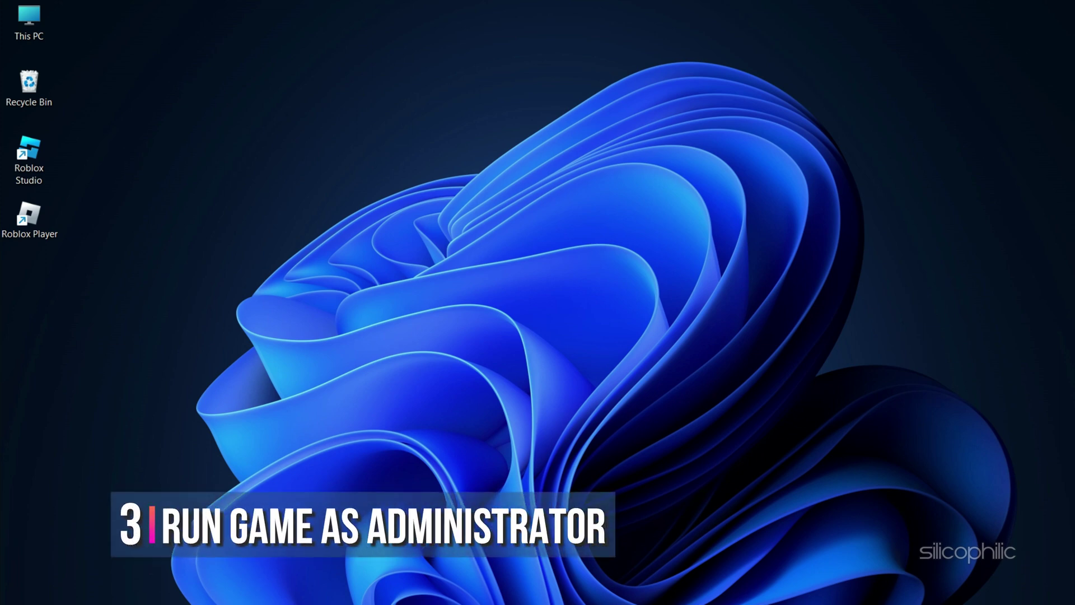
Enable 'Run this program as an administrator' in the Roblox Player shortcut's Compatibility properties
right_click(39, 220)
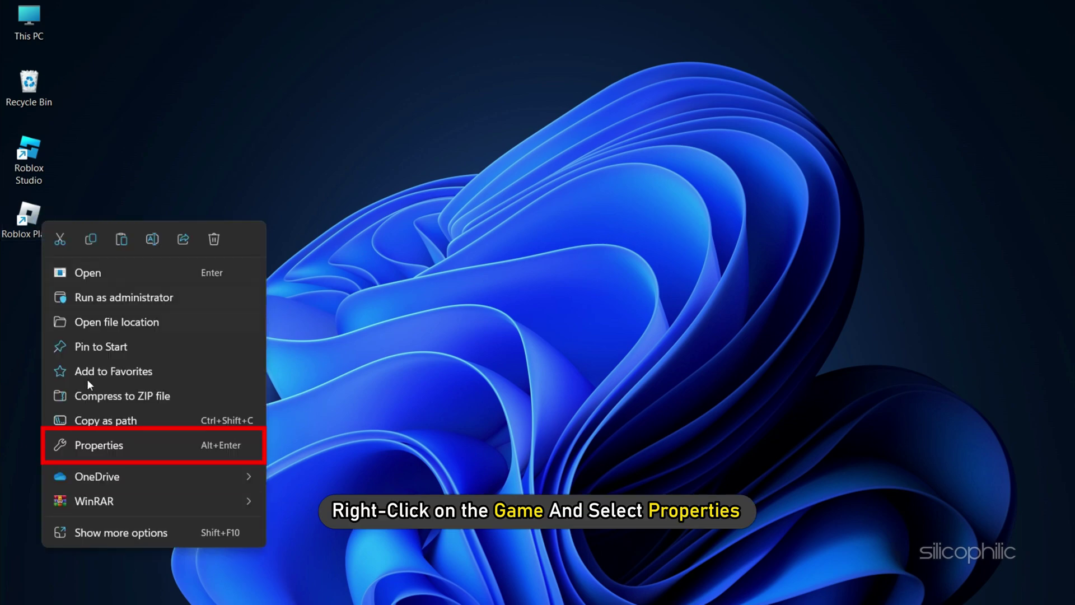
left_click(104, 442)
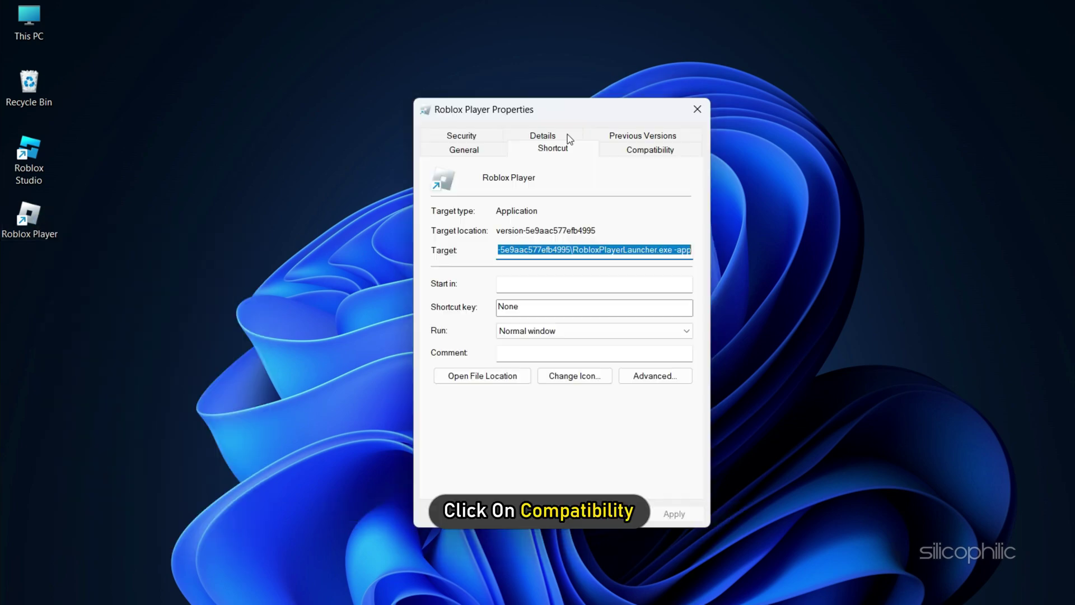
left_click(650, 152)
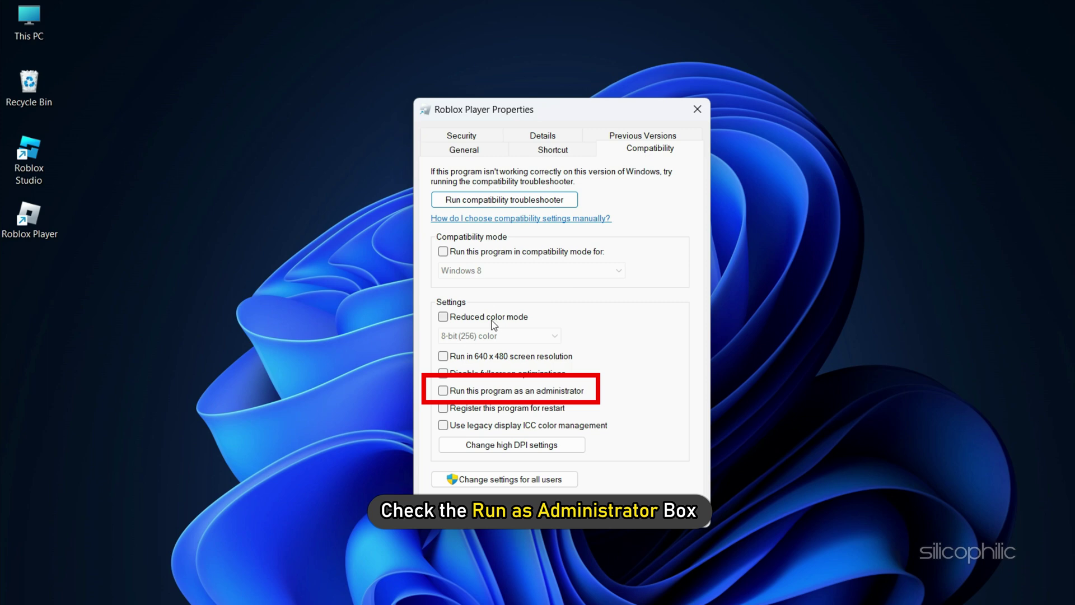
left_click(442, 391)
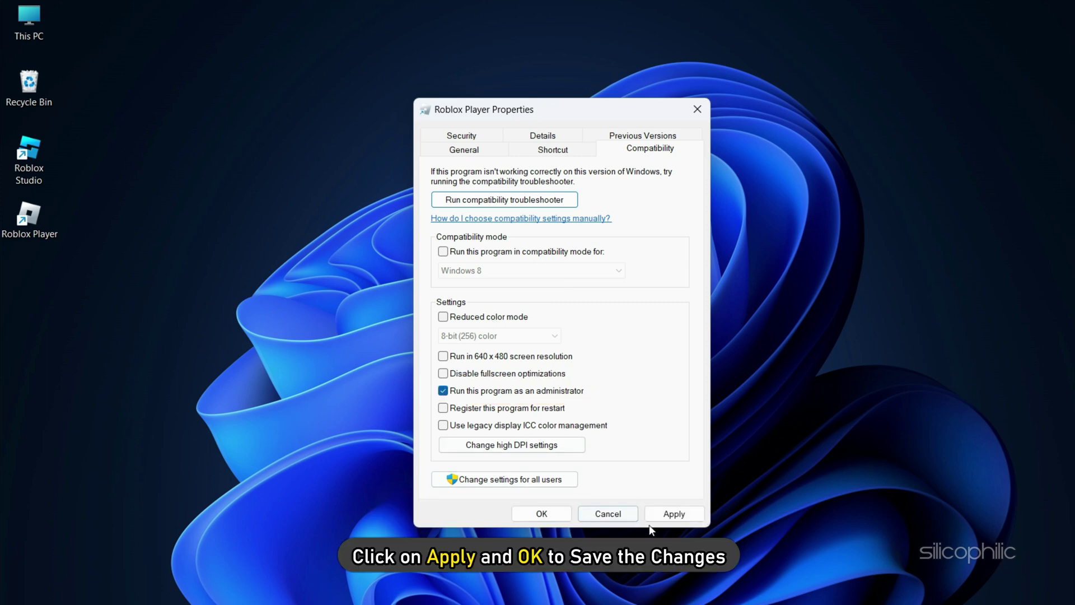
left_click(539, 513)
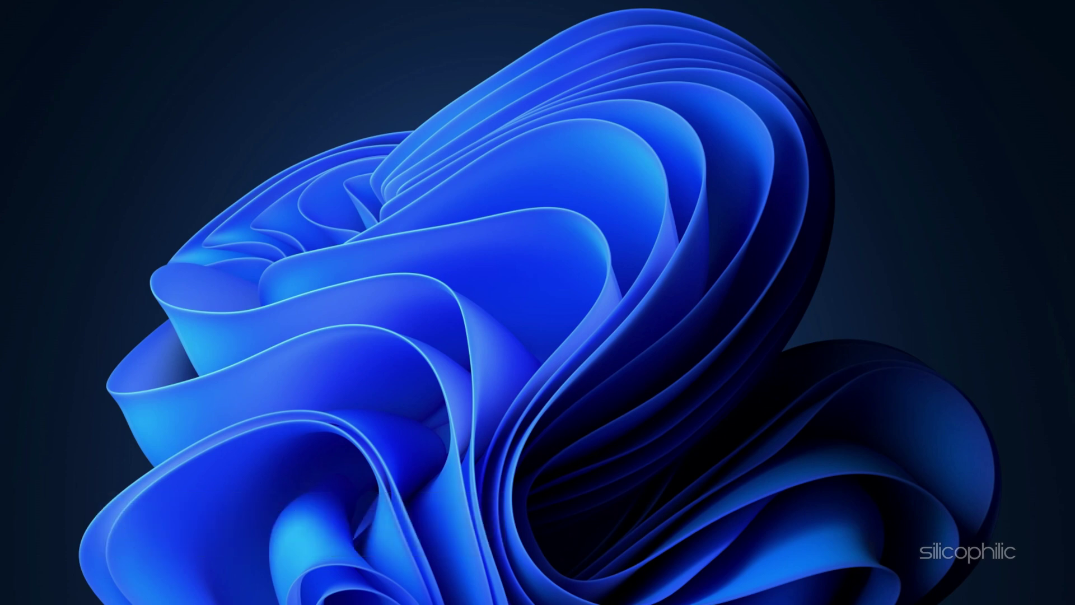
Open %localappdata%\Temp and delete the Roblox folder there
key("super+r")
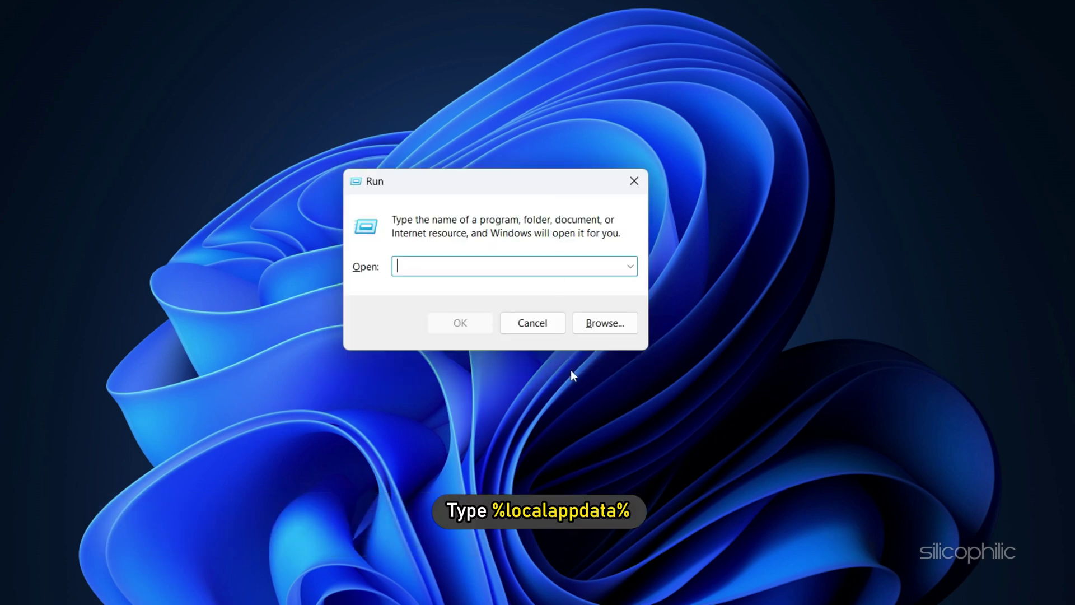
type("%locala")
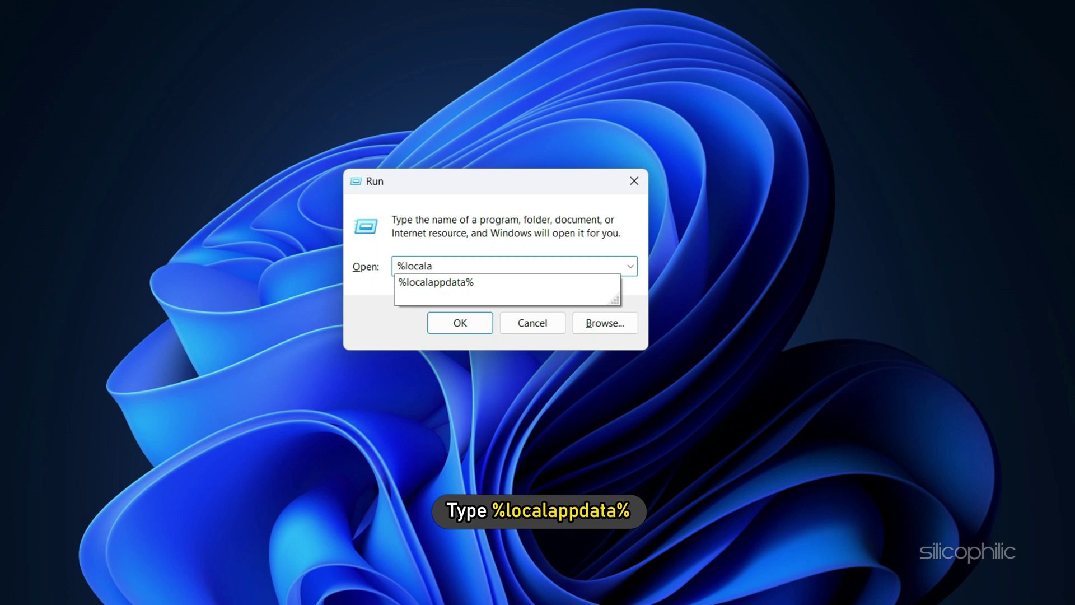
type("ppdata%")
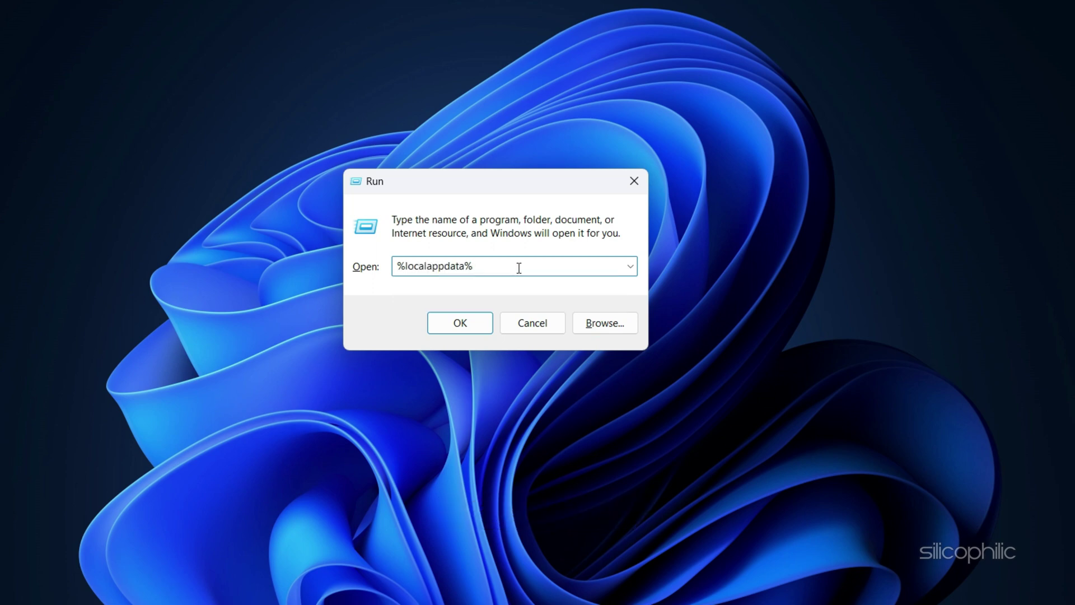
key("Return")
type("temp")
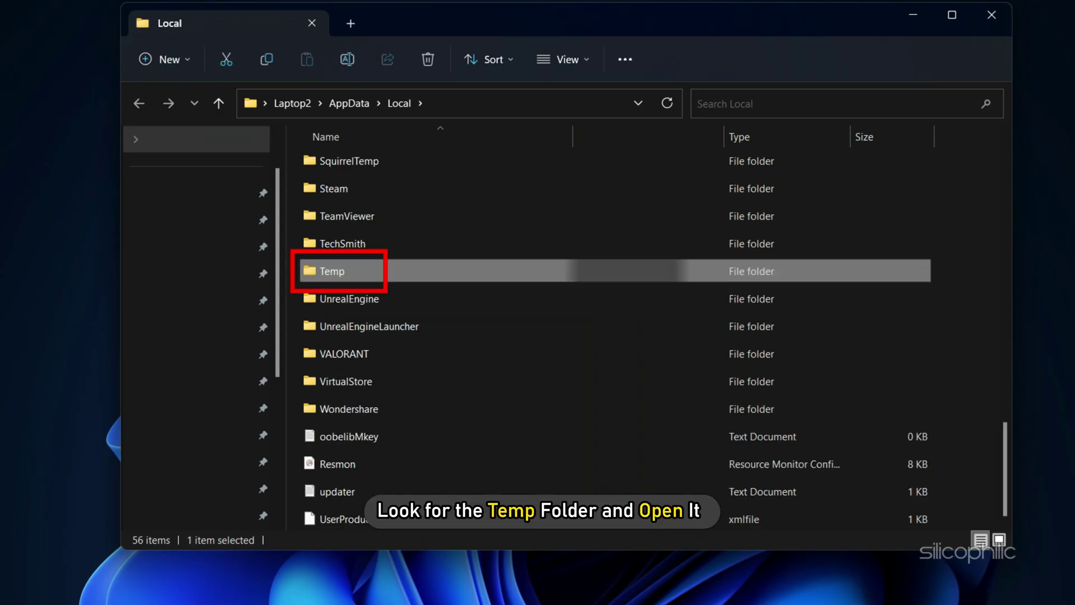
key("Return")
type("roblox")
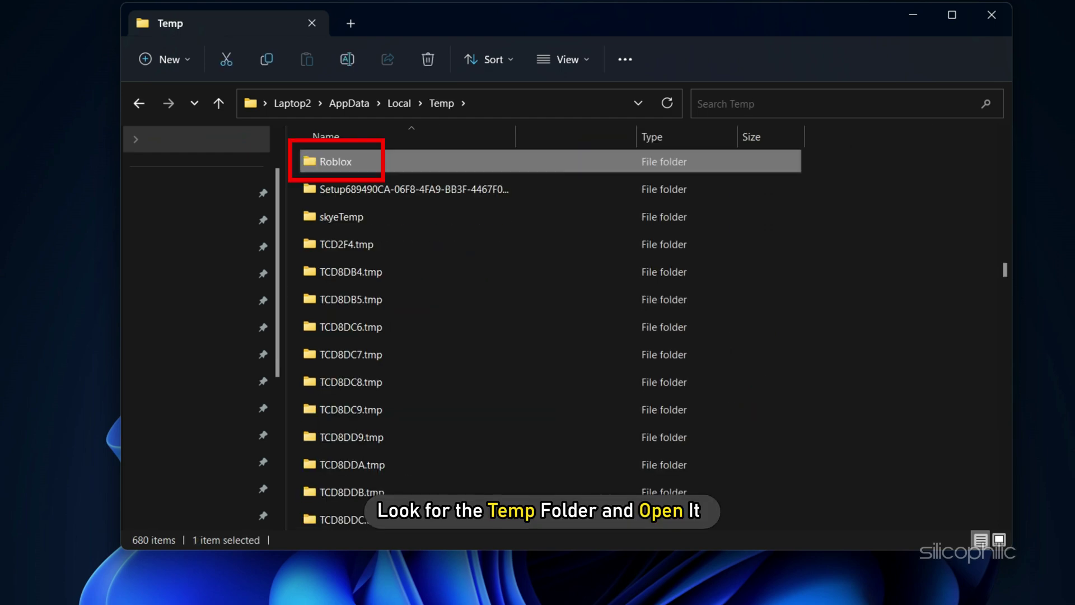
key("shift+F10")
left_click(465, 186)
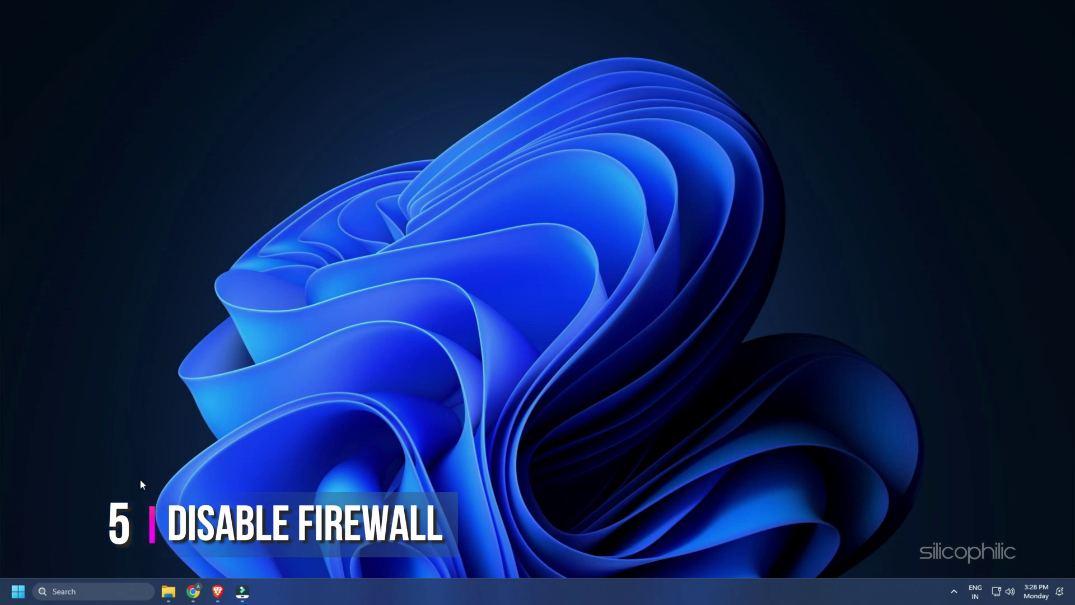
Open Control Panel in Large icons view and go to Windows Defender Firewall
left_click(101, 591)
type("control p")
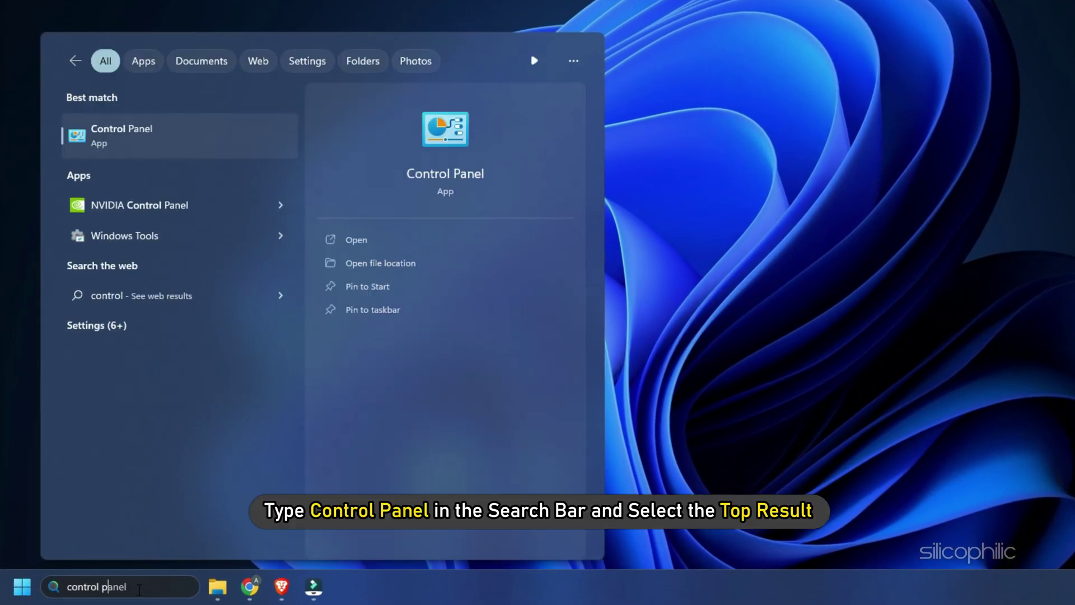
type("anel")
left_click(161, 137)
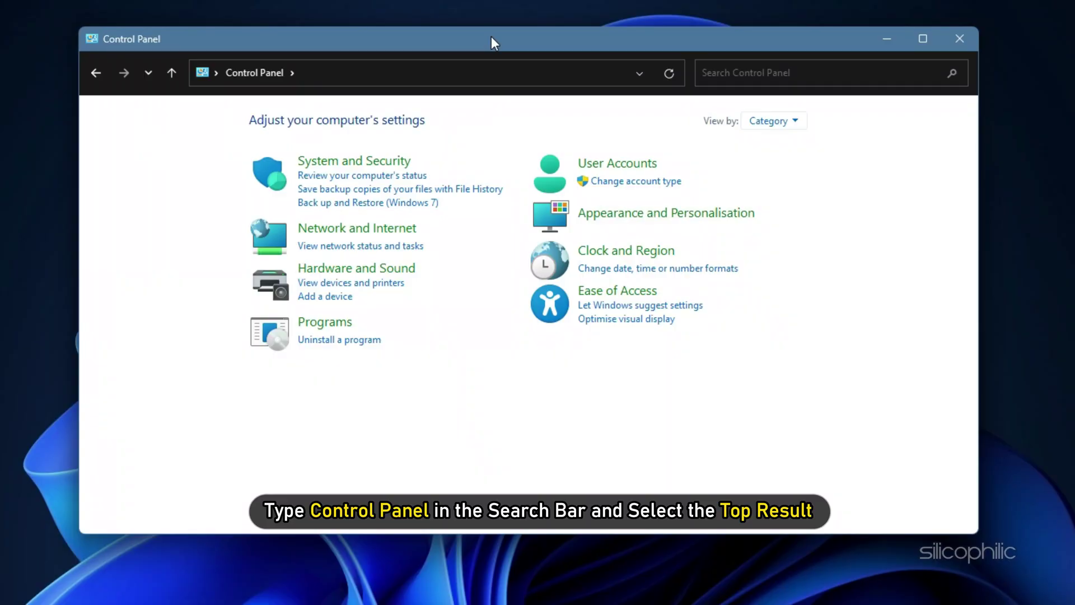
left_click(793, 119)
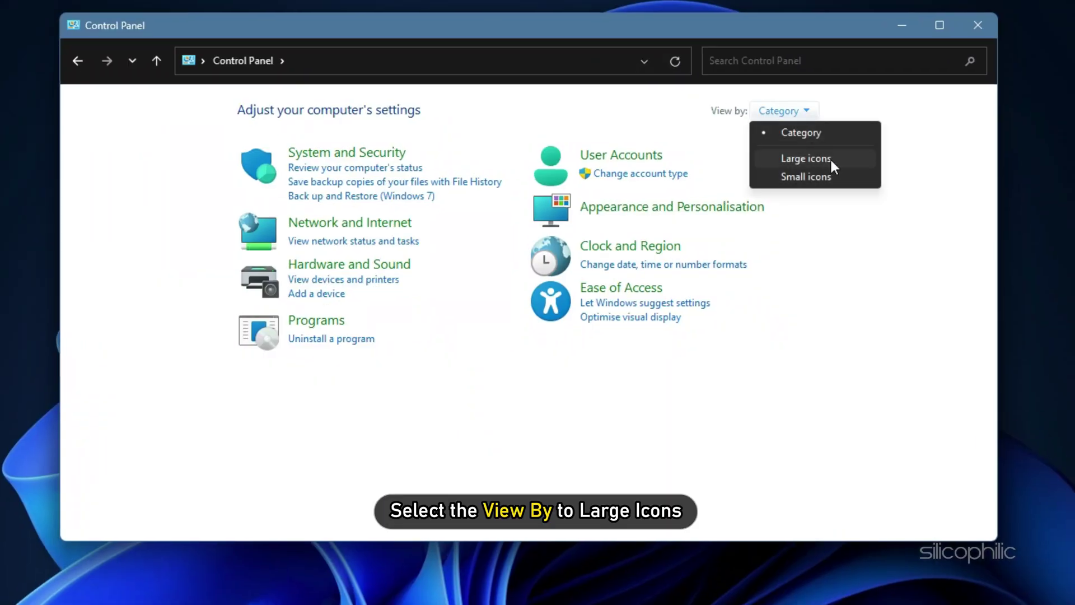
left_click(806, 159)
scroll(669, 336, "down", 1)
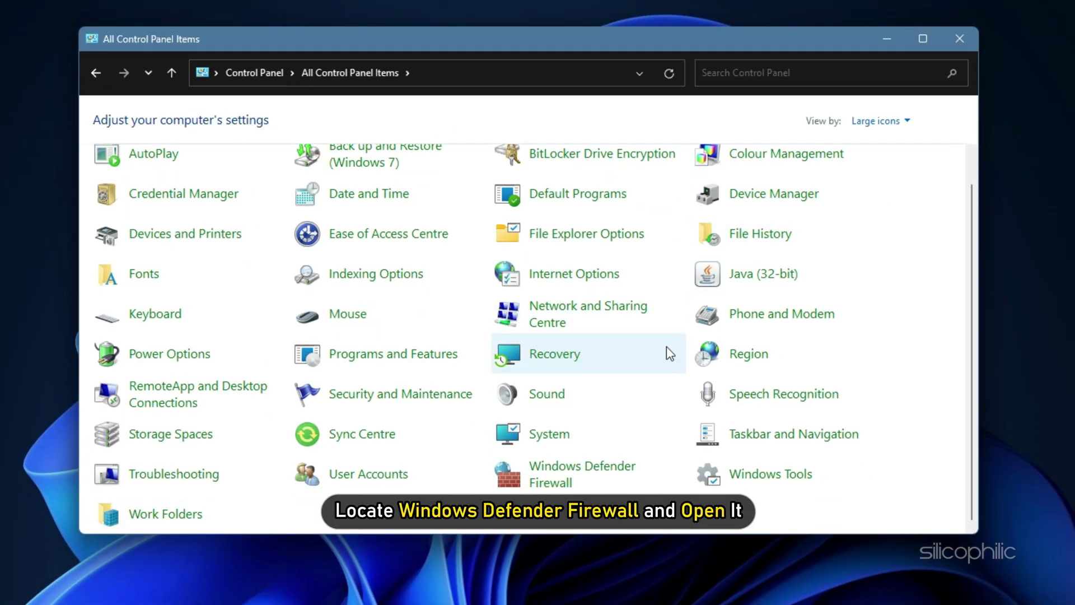
left_click(600, 478)
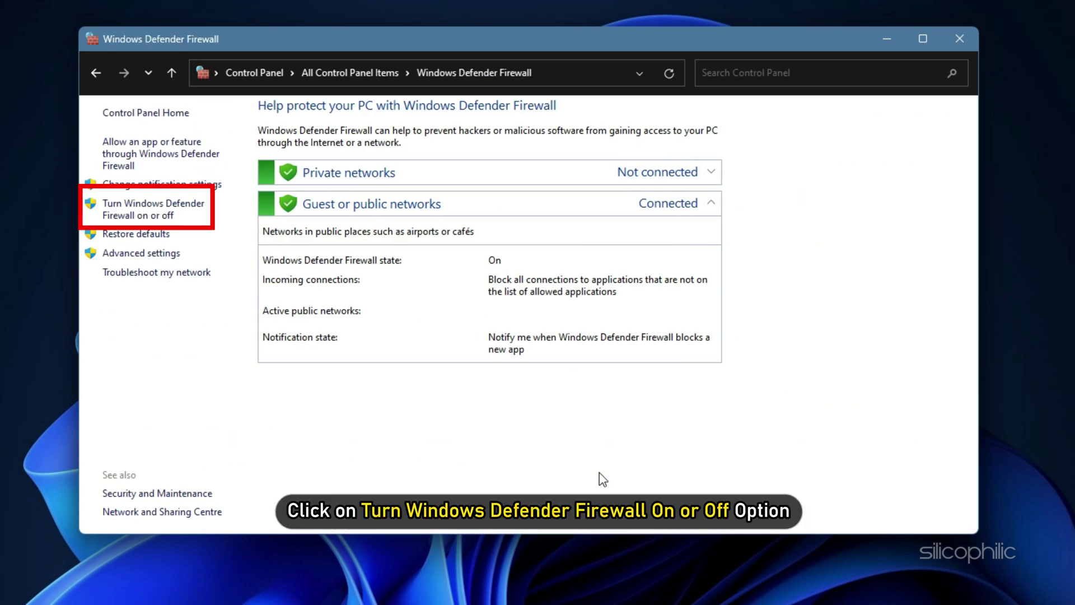
Turn off the firewall for both private and public networks and apply
left_click(170, 212)
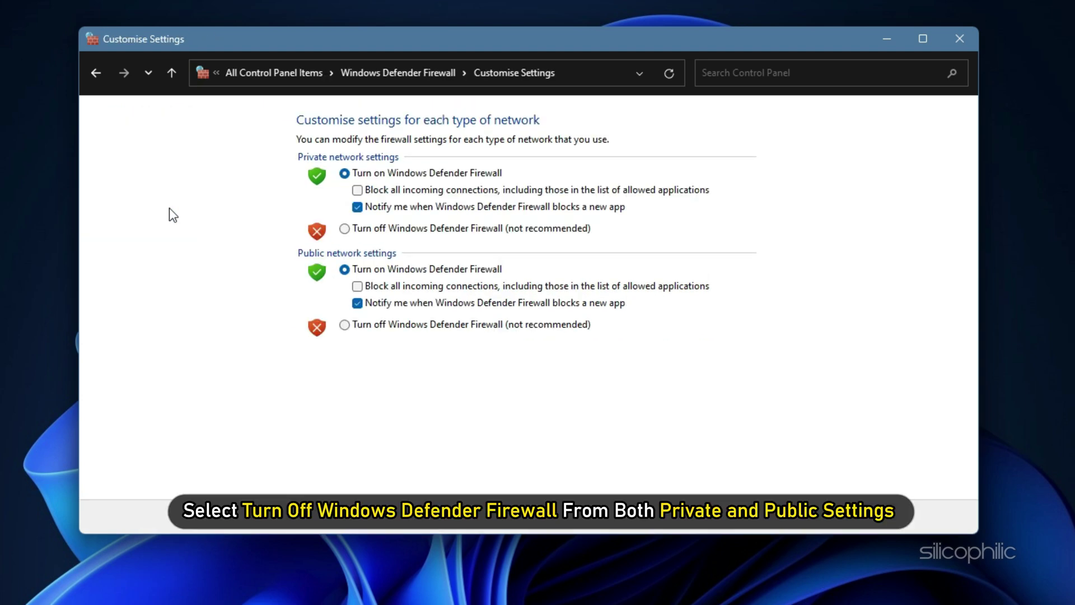
left_click(345, 229)
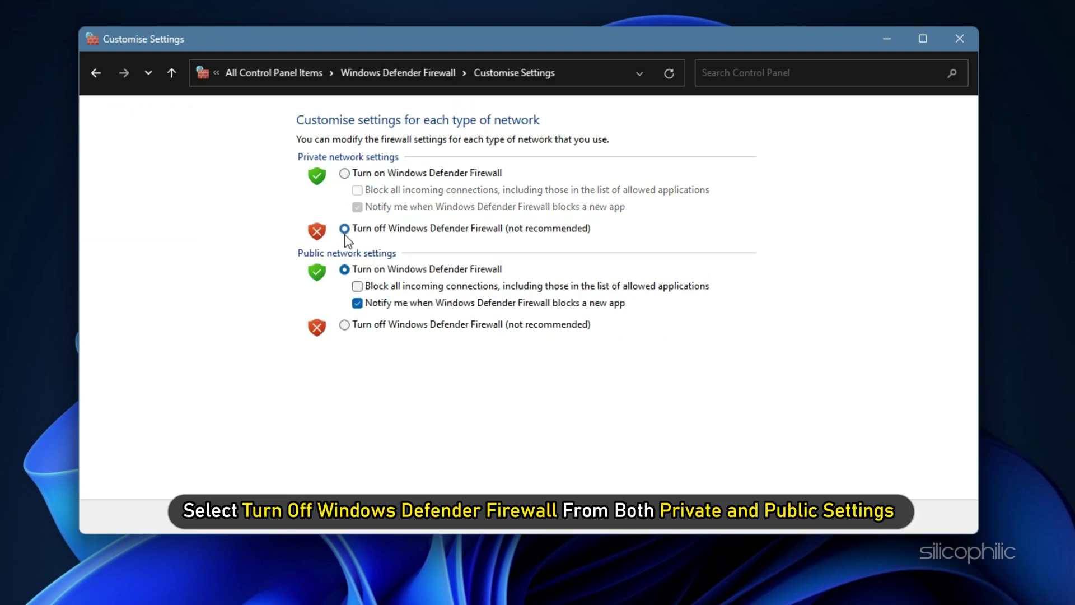
left_click(344, 326)
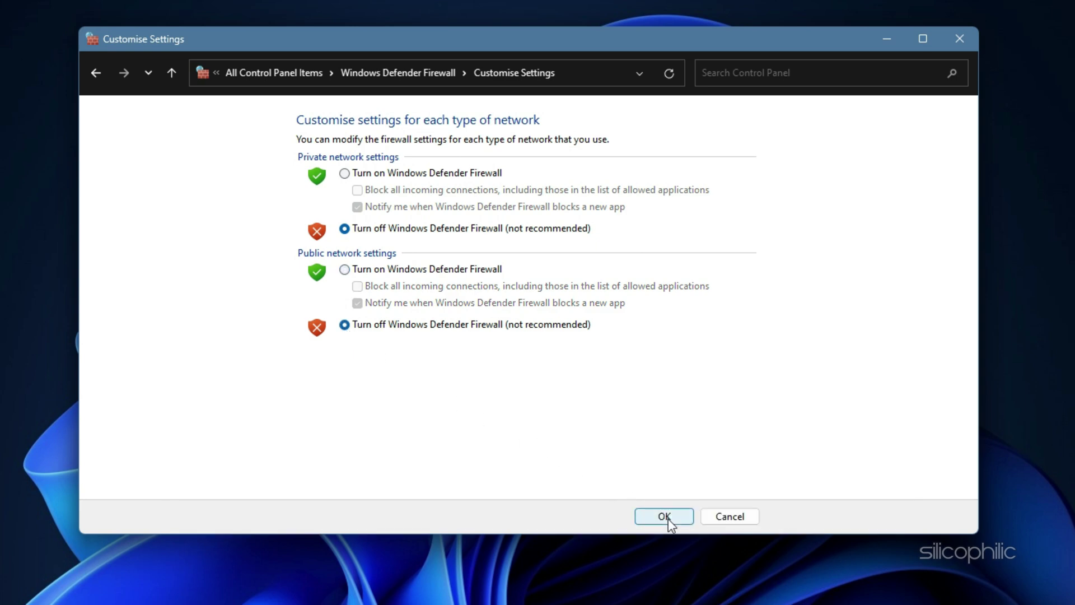
left_click(667, 519)
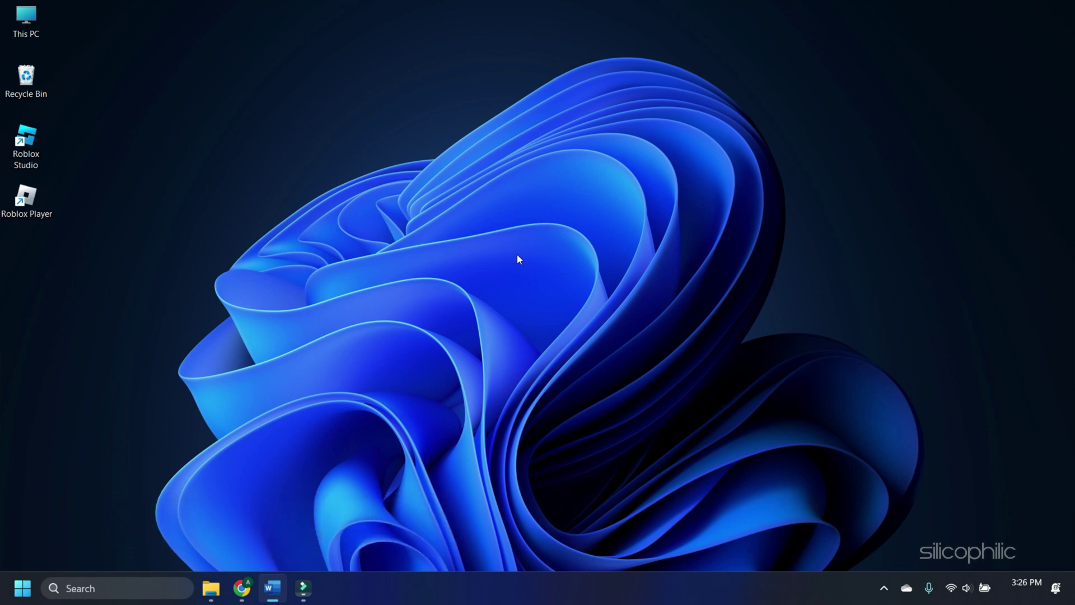
Uninstall Roblox Player through appwiz.cpl, approving the permission prompt and confirming completion
key("super+r")
type("ap")
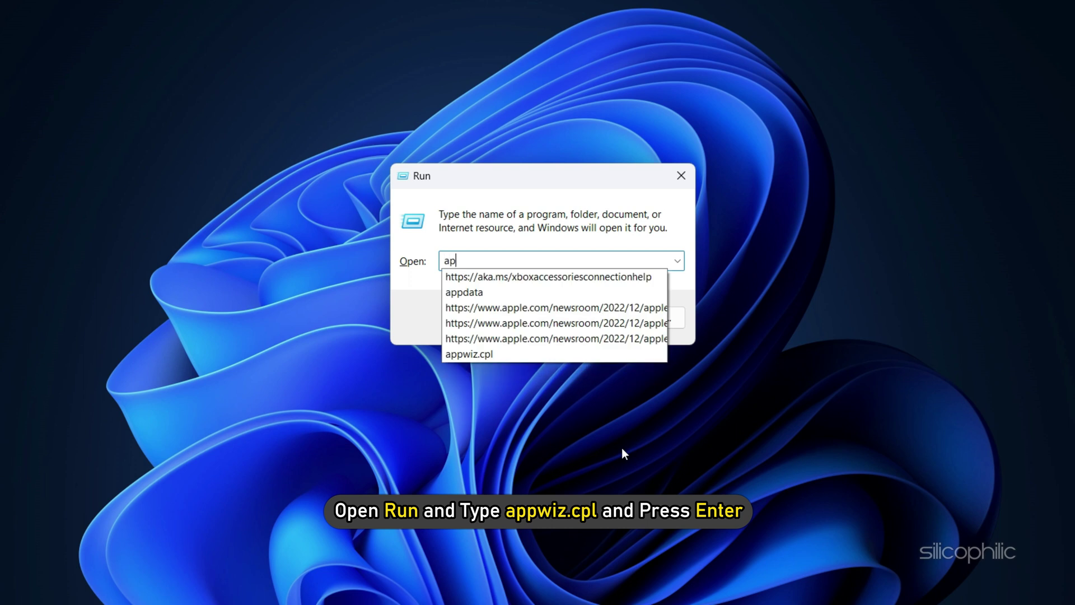
type("pwiz.c")
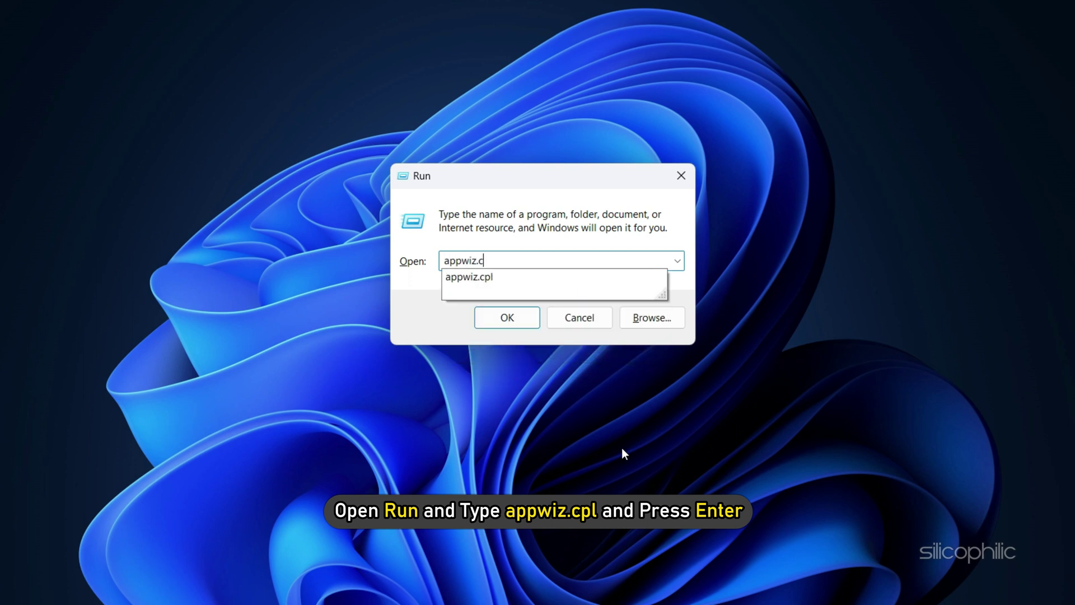
type("pl")
key("Return")
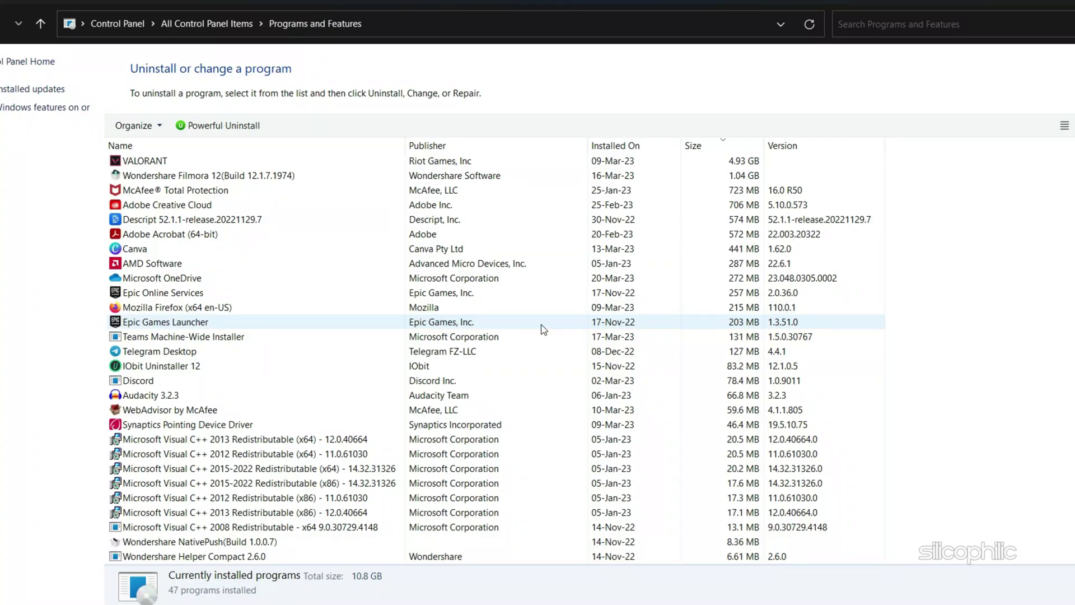
scroll(538, 326, "down", 6)
right_click(182, 513)
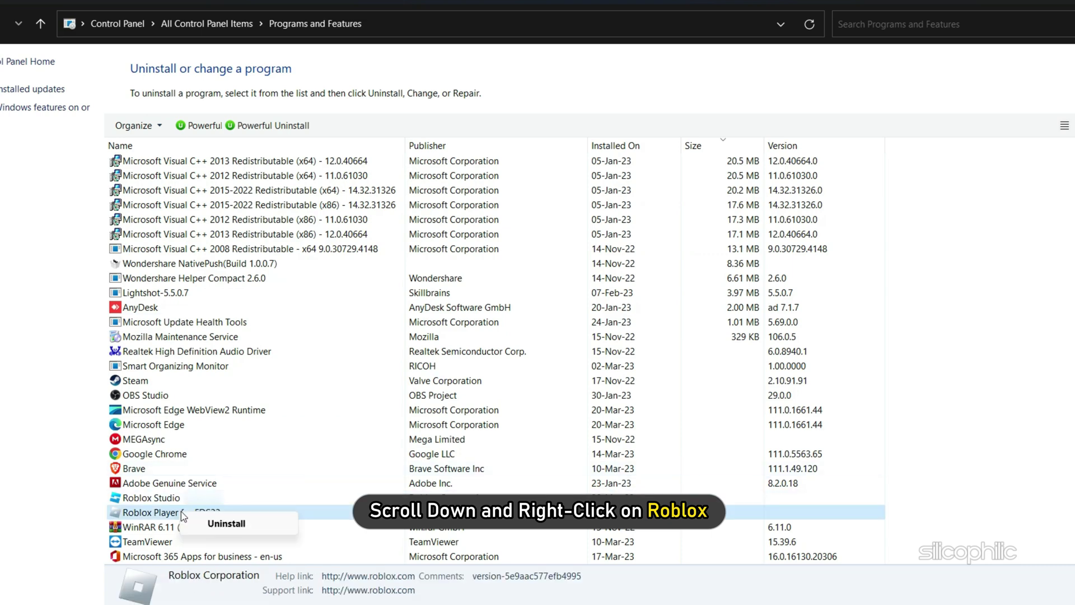
left_click(244, 527)
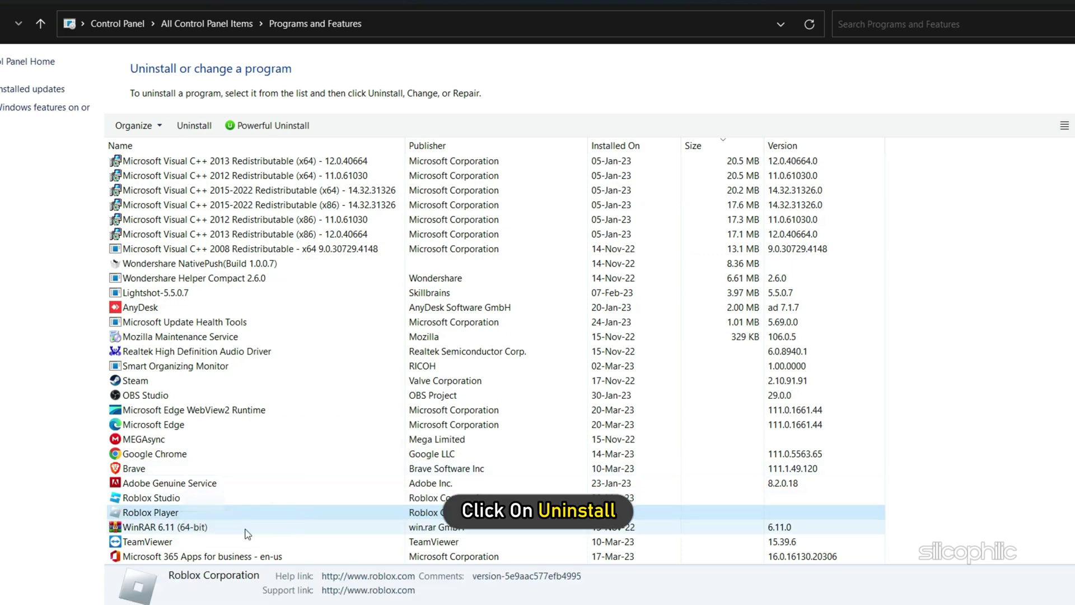
left_click(460, 439)
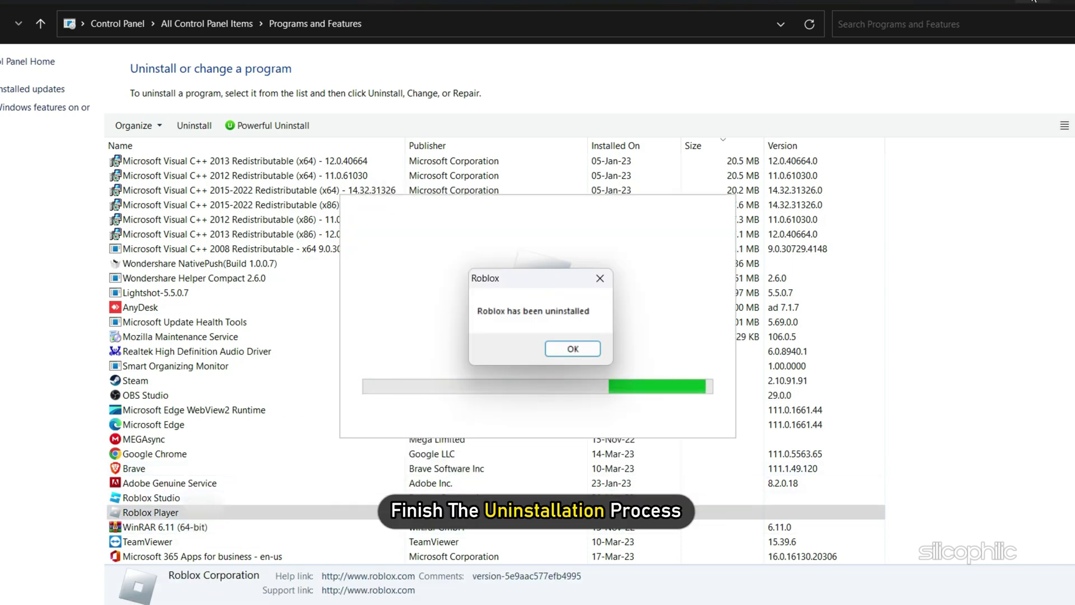
left_click(572, 348)
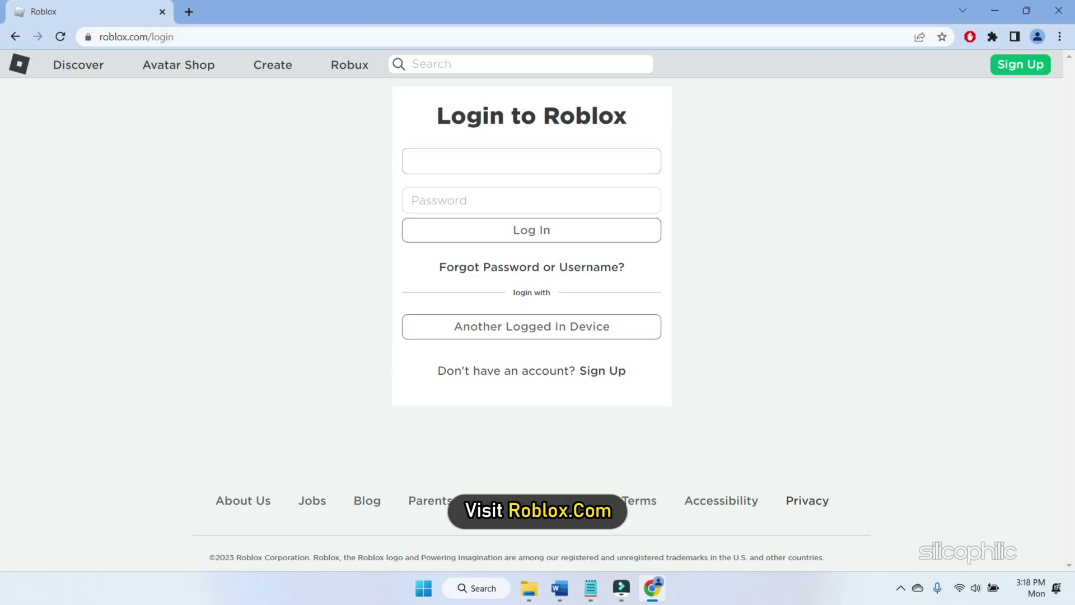
Log in with the account password and verification code, then play the game in the desktop app
left_click(462, 207)
key("ctrl+v")
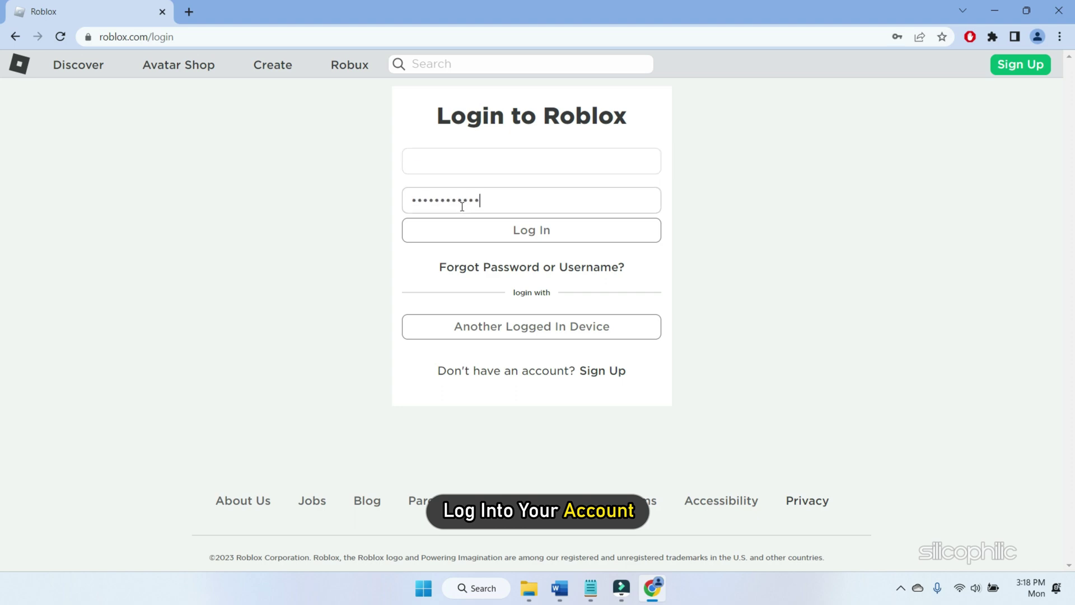
left_click(444, 231)
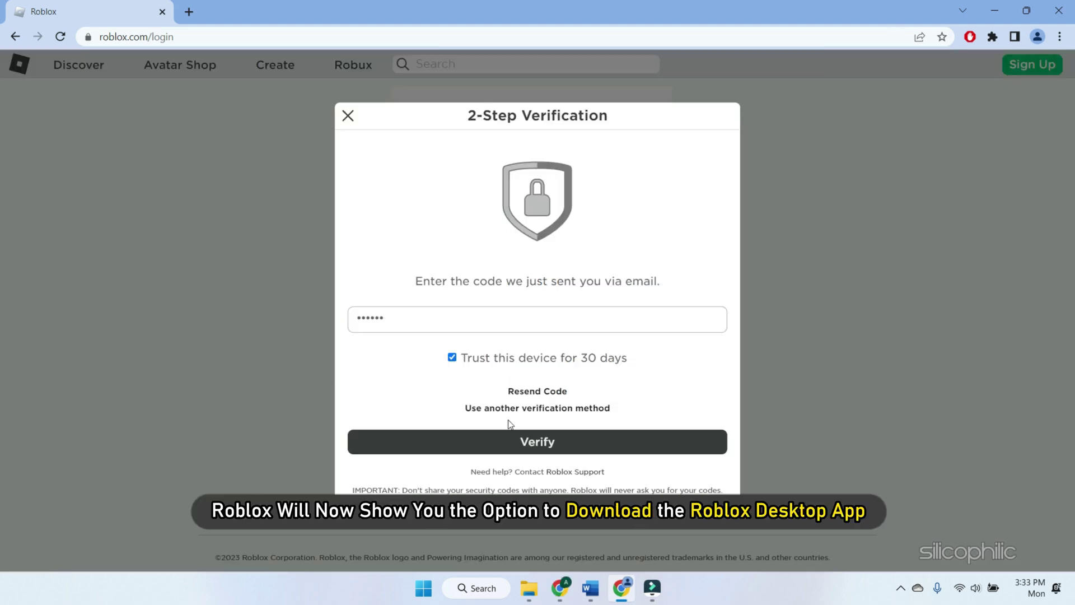
left_click(514, 431)
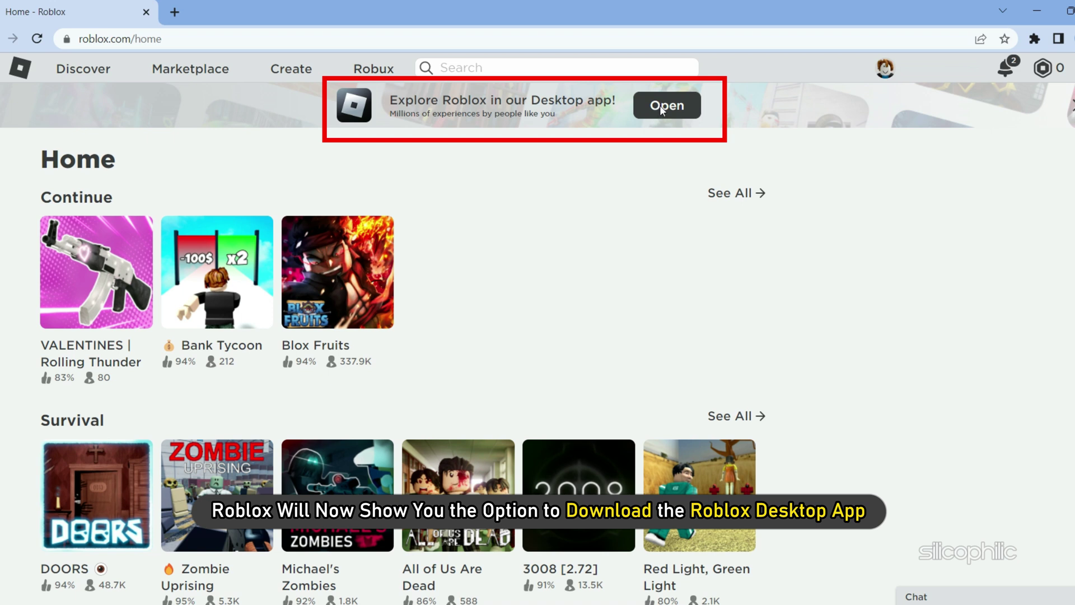
left_click(663, 108)
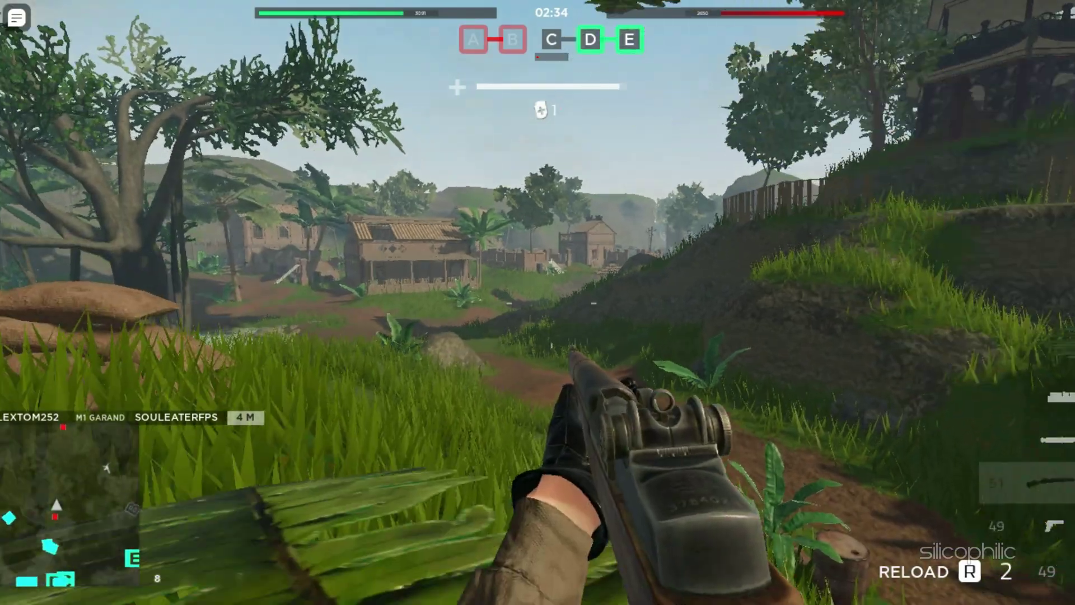
right_click(538, 302)
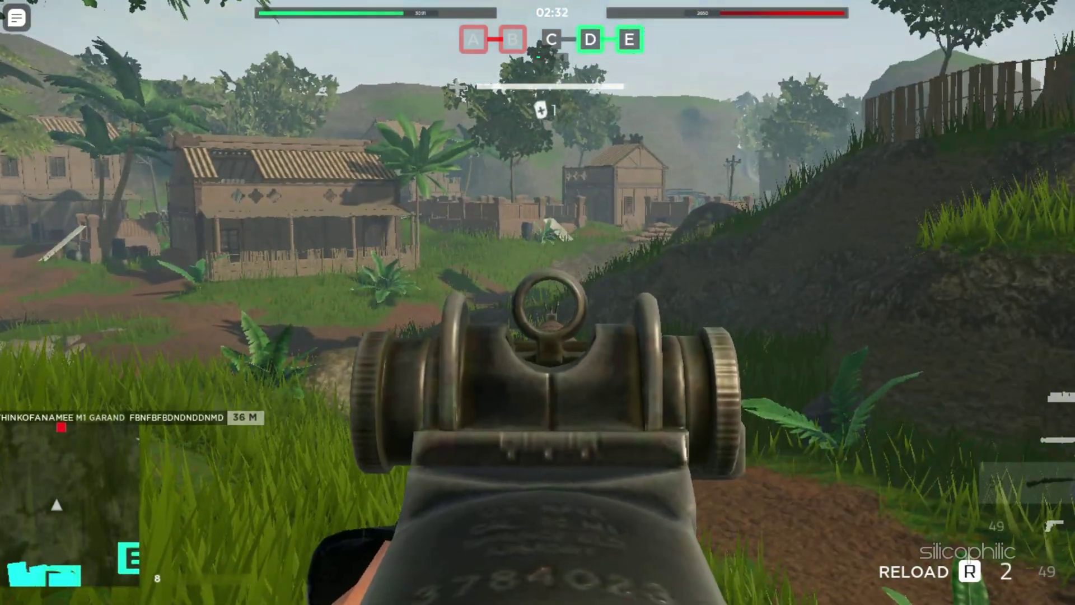